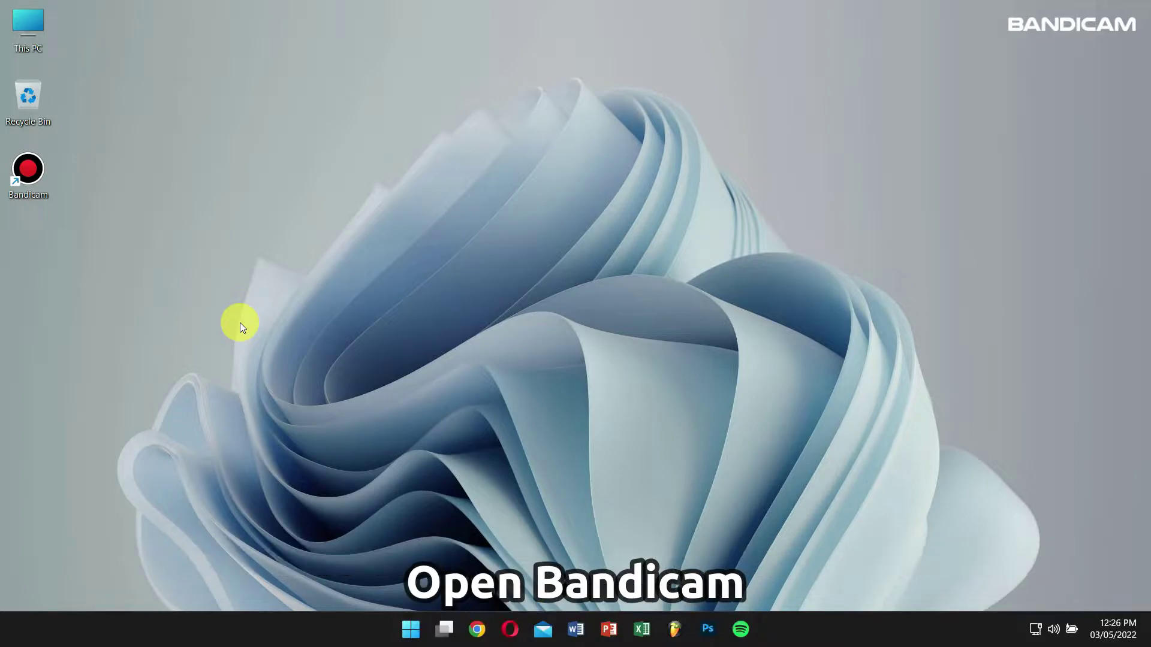
# - Launch Bandicam, start a full-screen recording of Display 1, and minimize Bandicam to the tray
pyautogui.doubleClick(41, 183)
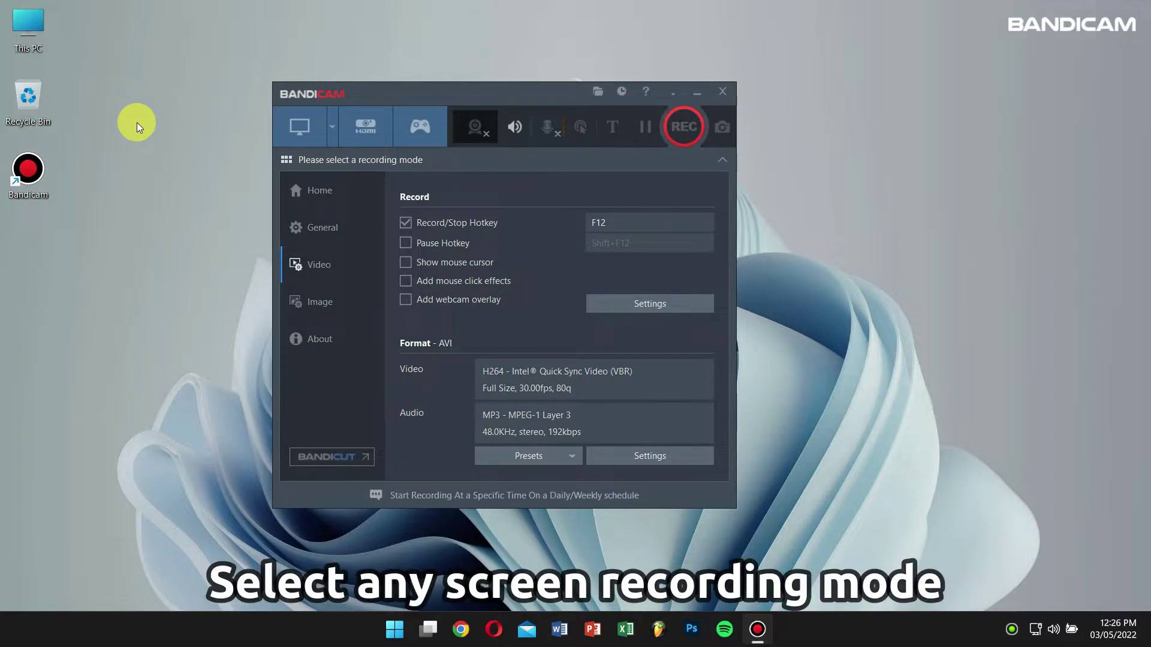
pyautogui.click(332, 123)
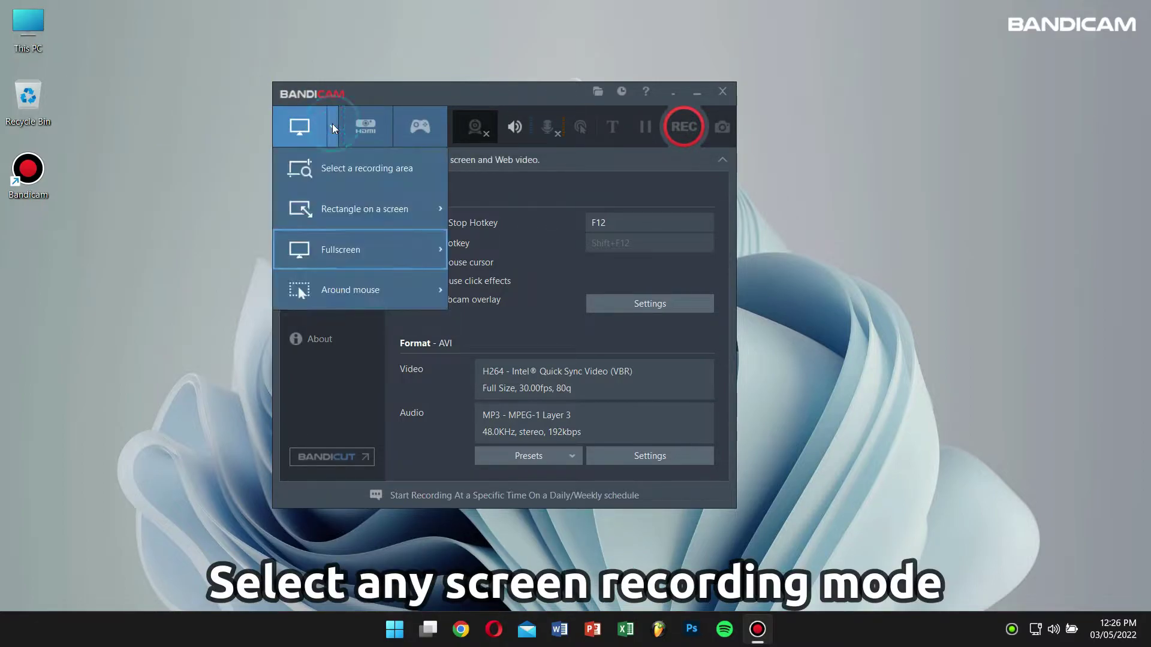
pyautogui.moveTo(363, 249)
pyautogui.click(489, 236)
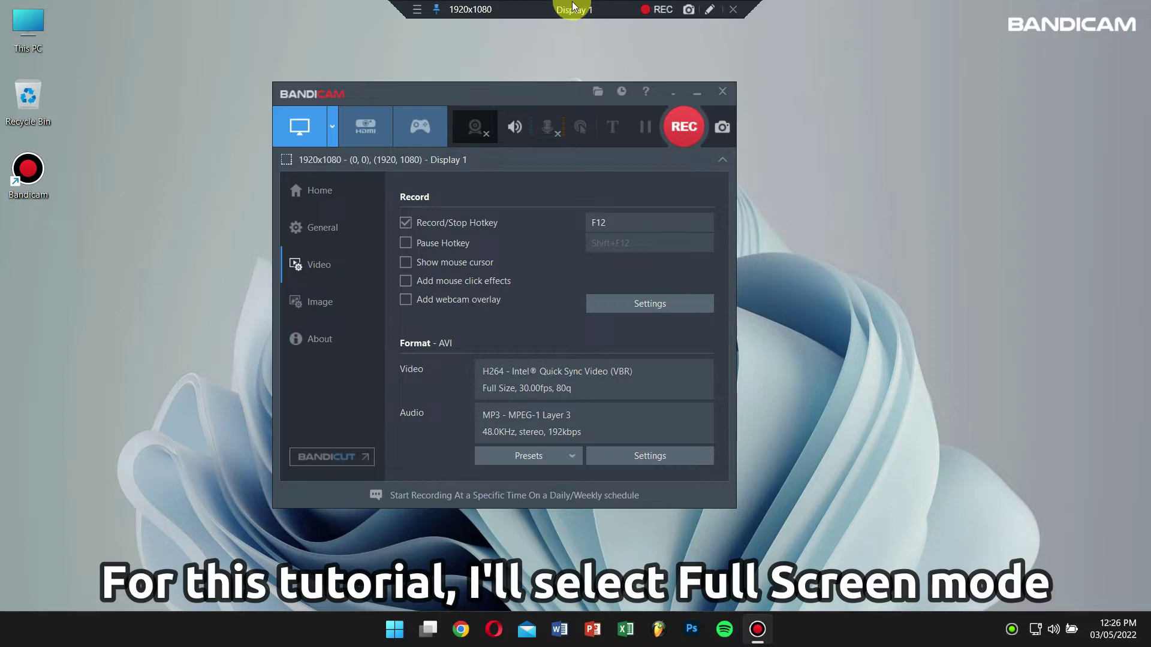
pyautogui.click(699, 137)
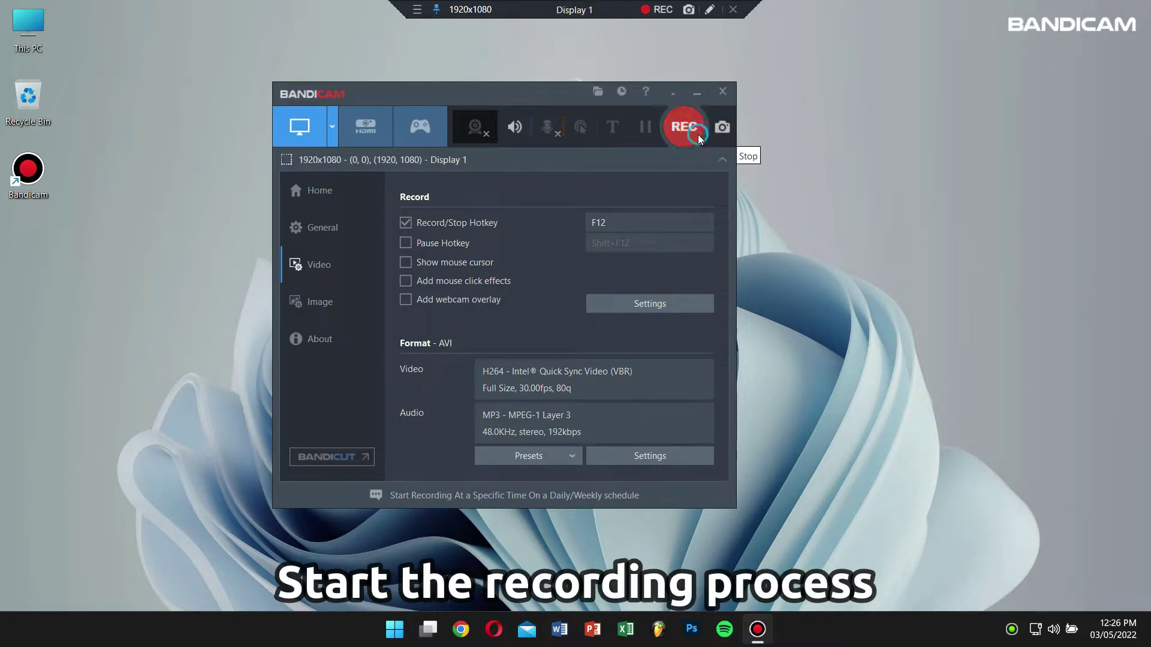
pyautogui.click(692, 90)
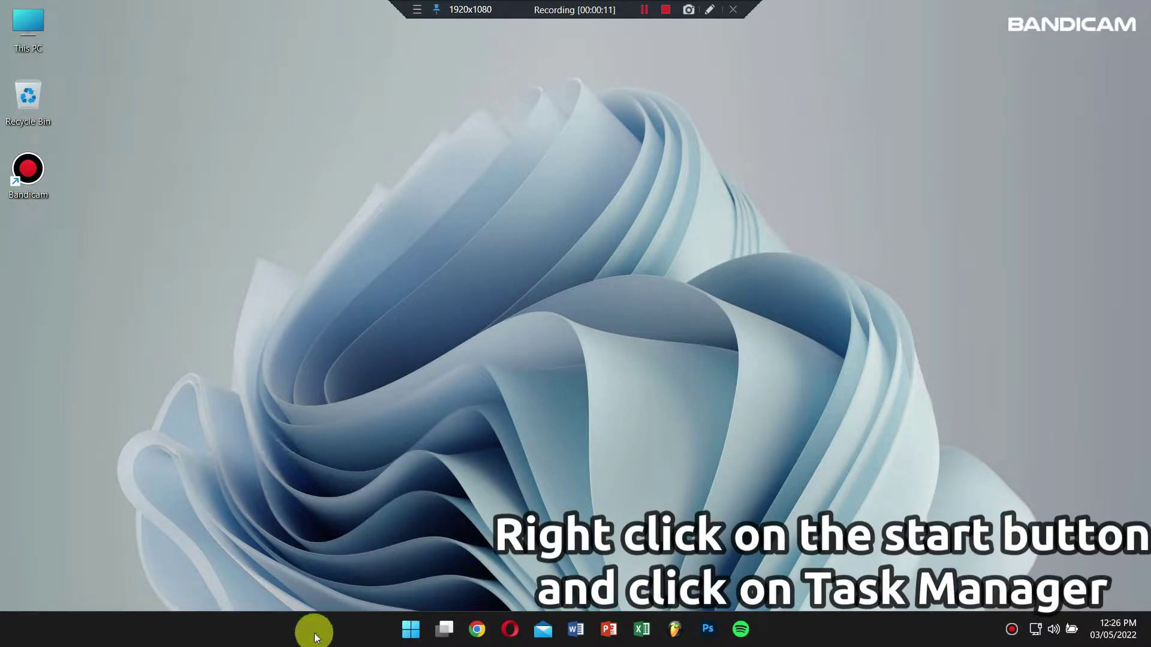
# - End the bdcam.exe process from Task Manager's Details list mid-recording, then close Task Manager
pyautogui.rightClick(413, 637)
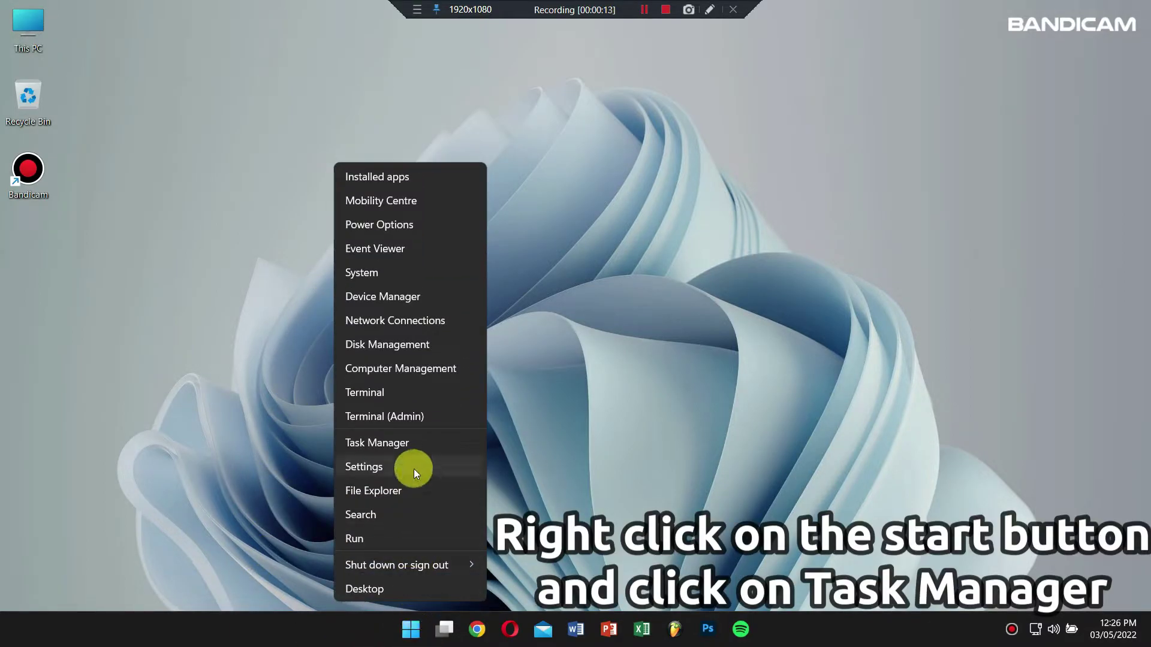
pyautogui.click(417, 443)
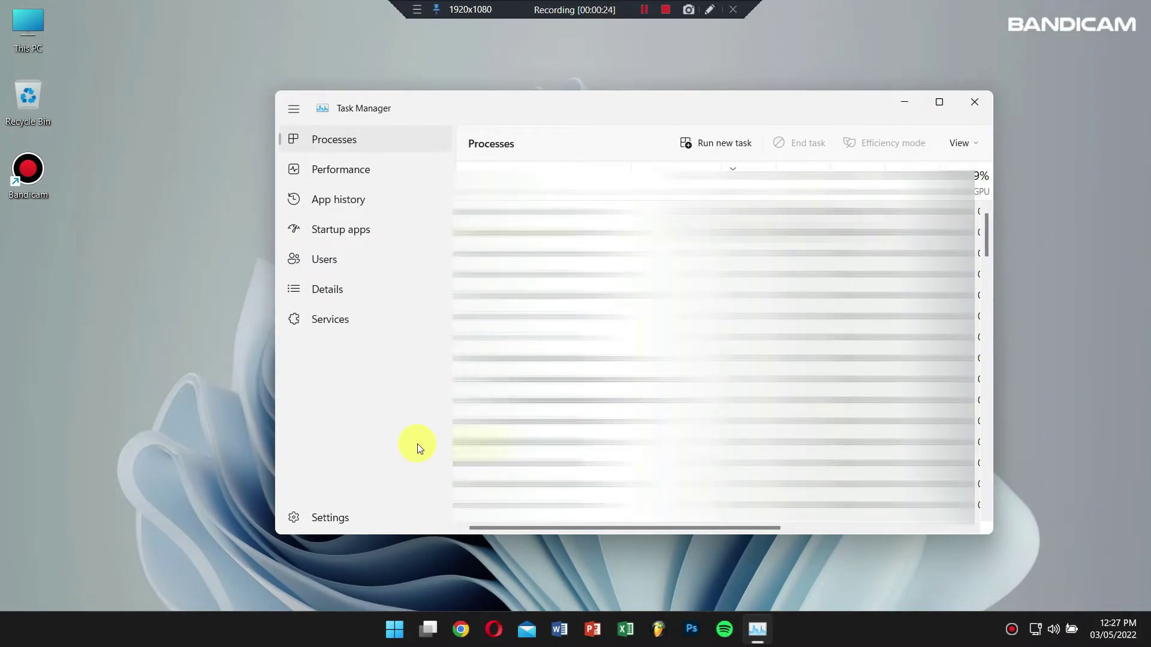
pyautogui.click(359, 291)
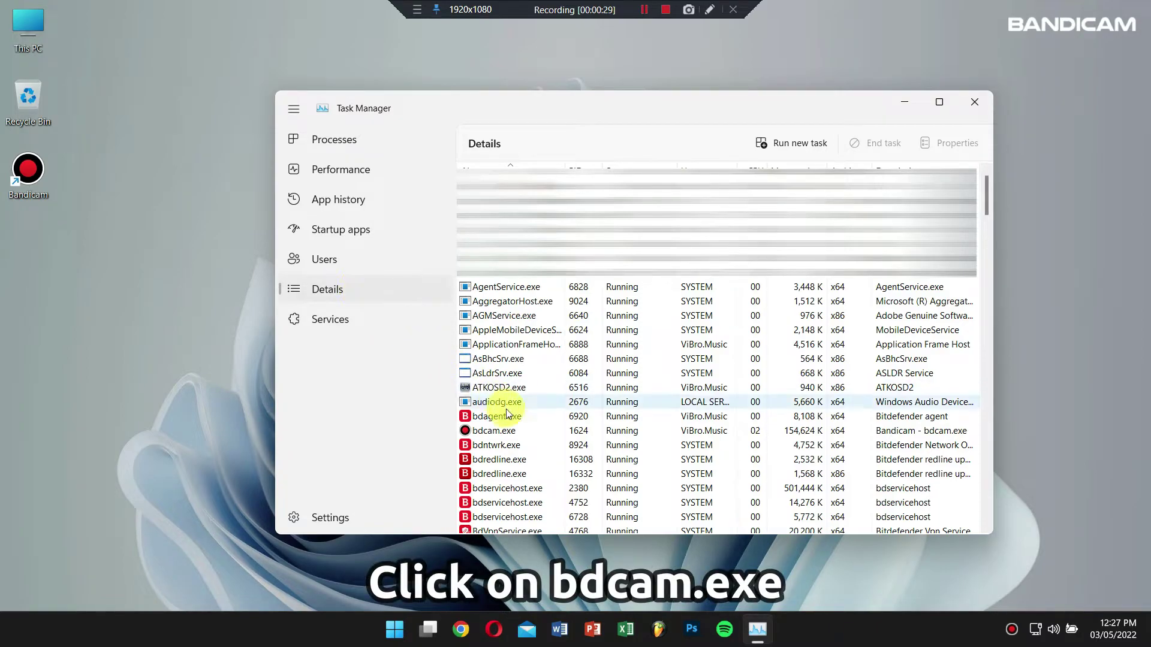
pyautogui.click(513, 429)
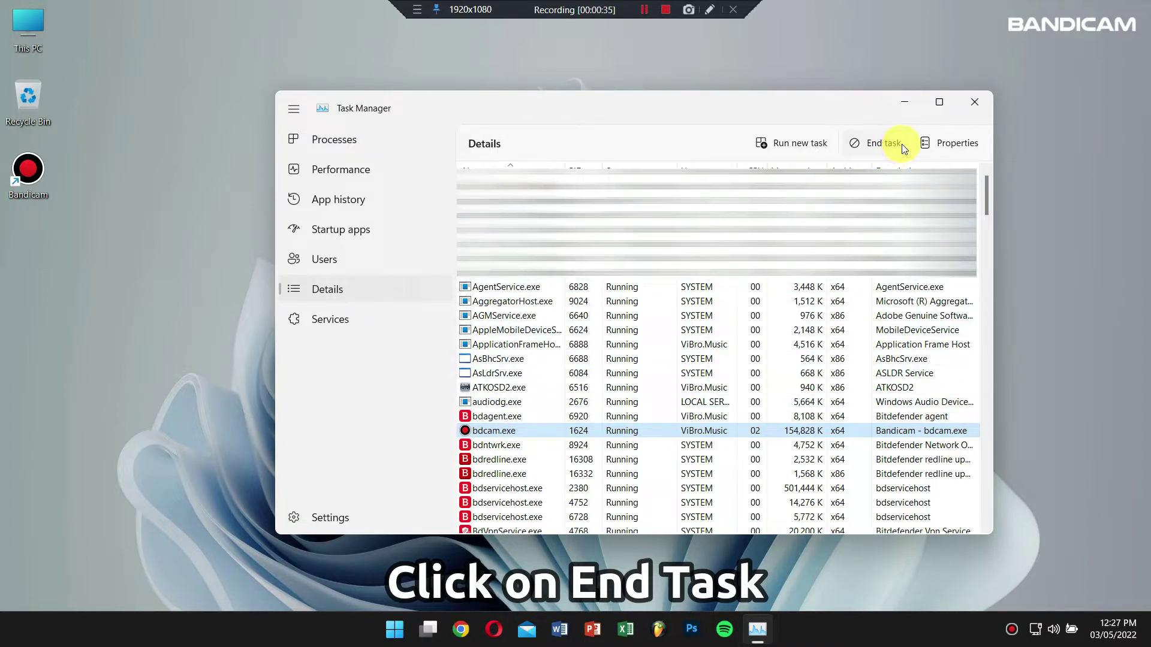
pyautogui.click(884, 142)
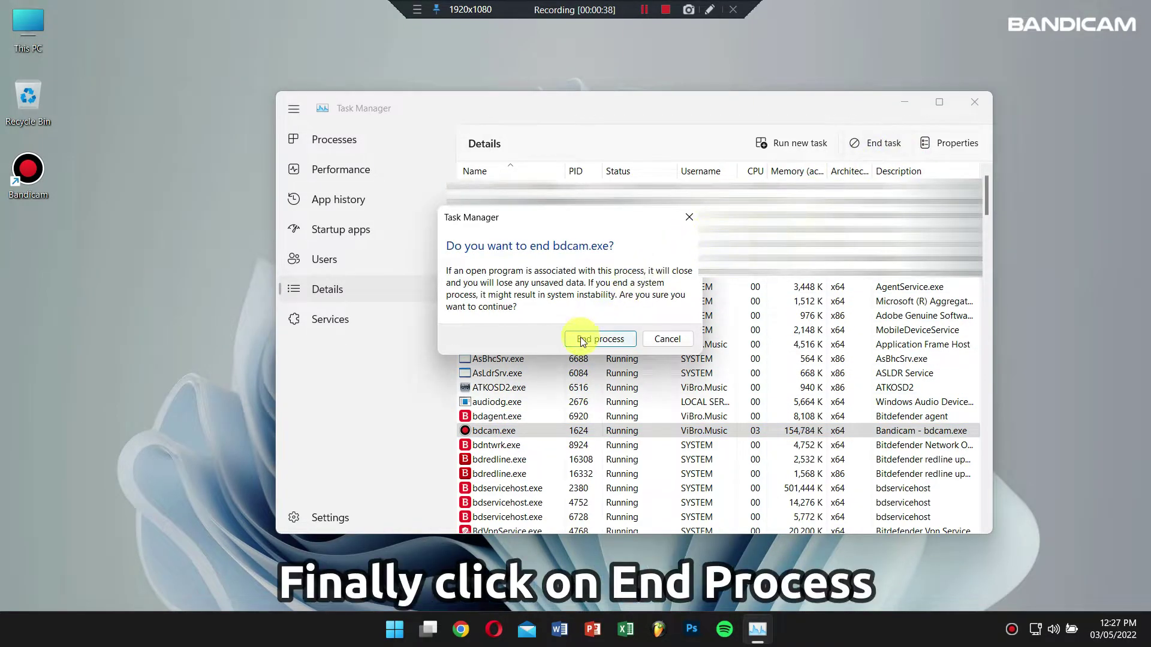
pyautogui.click(581, 339)
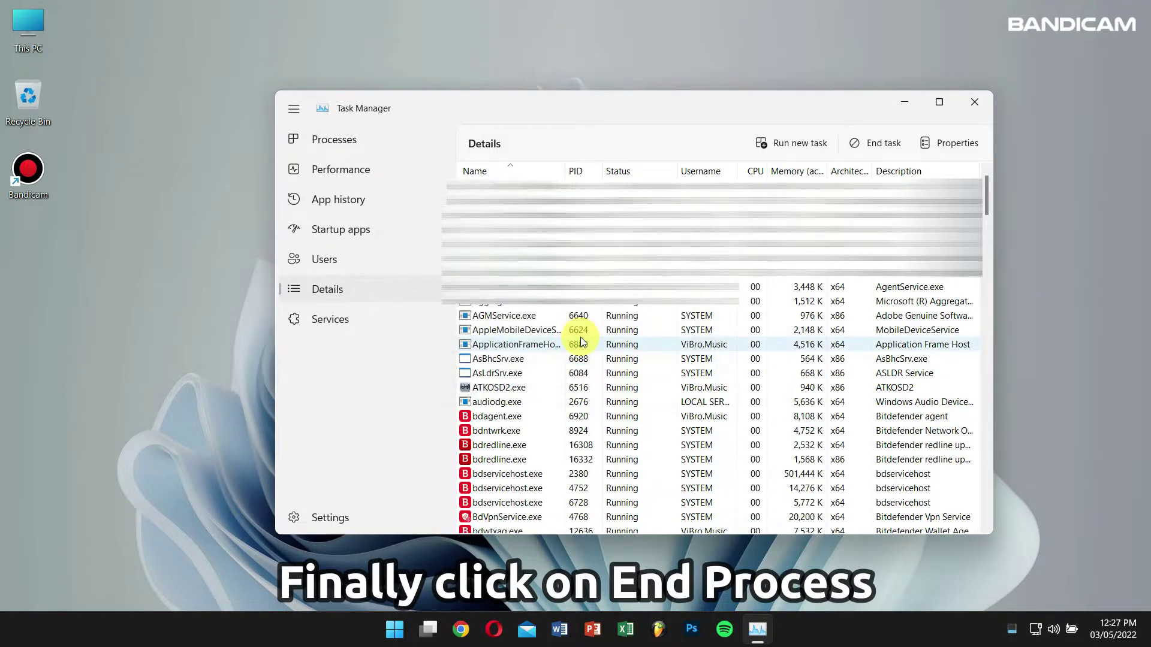
pyautogui.click(978, 102)
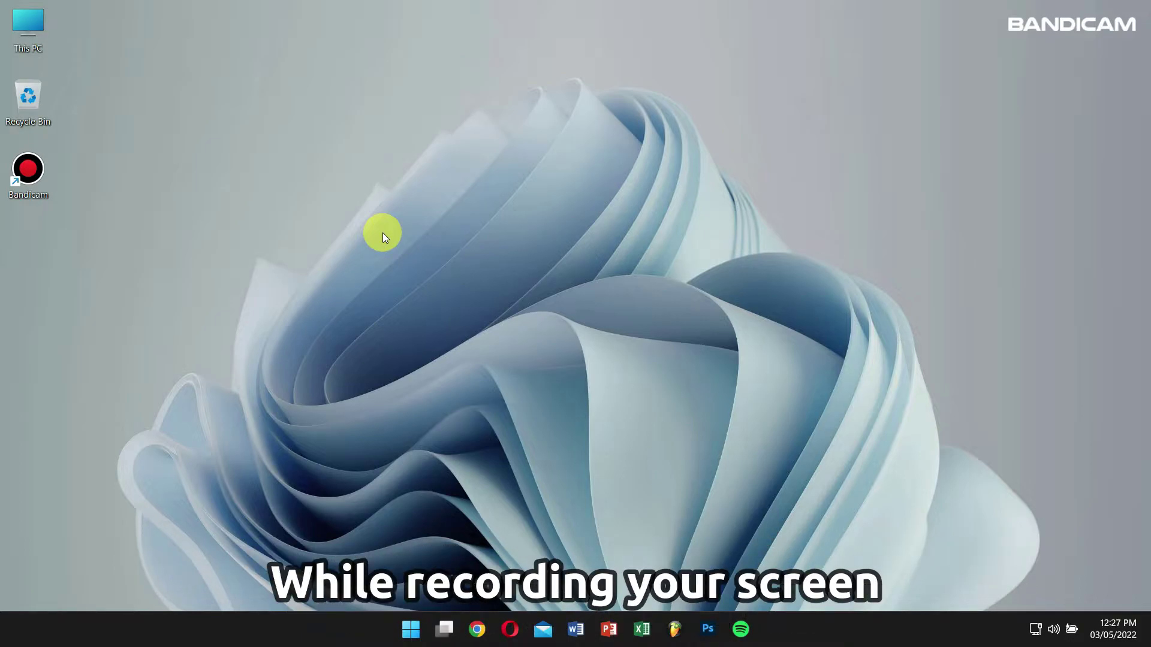
# - Relaunch Bandicam, accept the repair of the corrupt recording, and pull the Bandicam and BandiFix windows apart
pyautogui.doubleClick(28, 183)
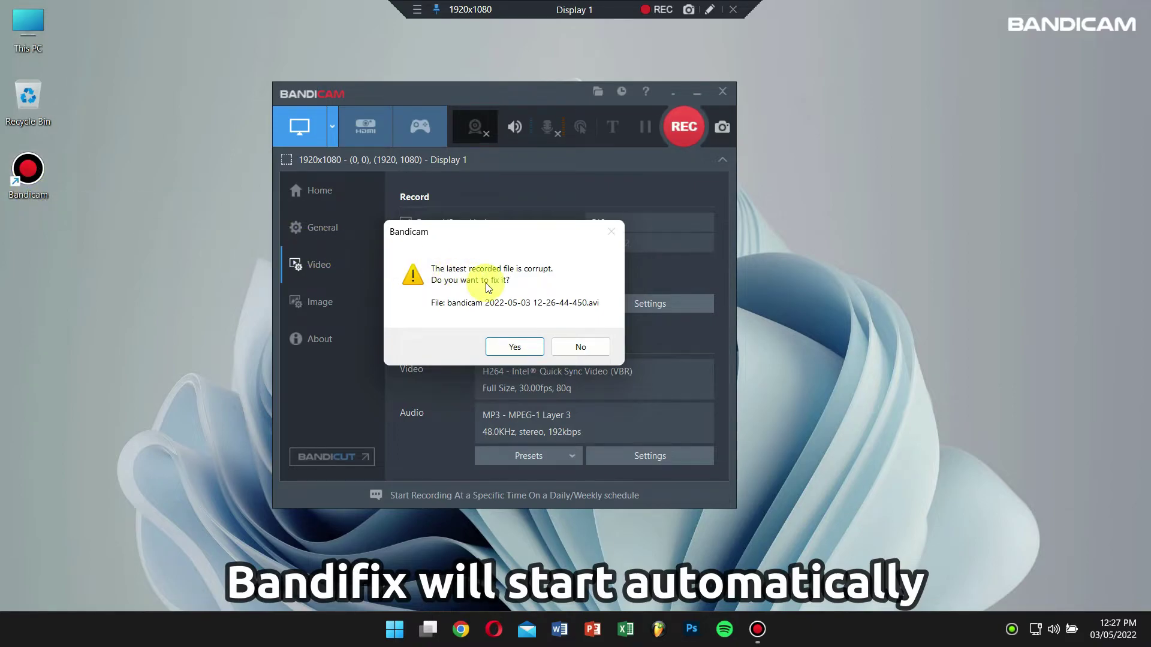
pyautogui.click(512, 348)
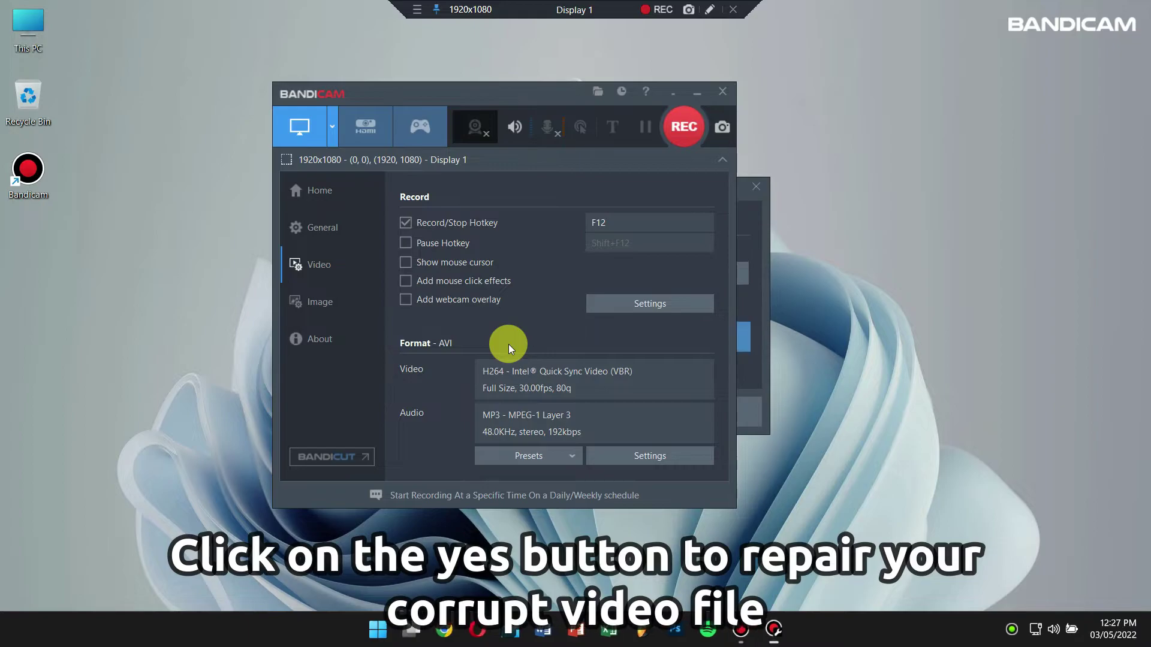
pyautogui.moveTo(558, 90); pyautogui.dragTo(296, 108)
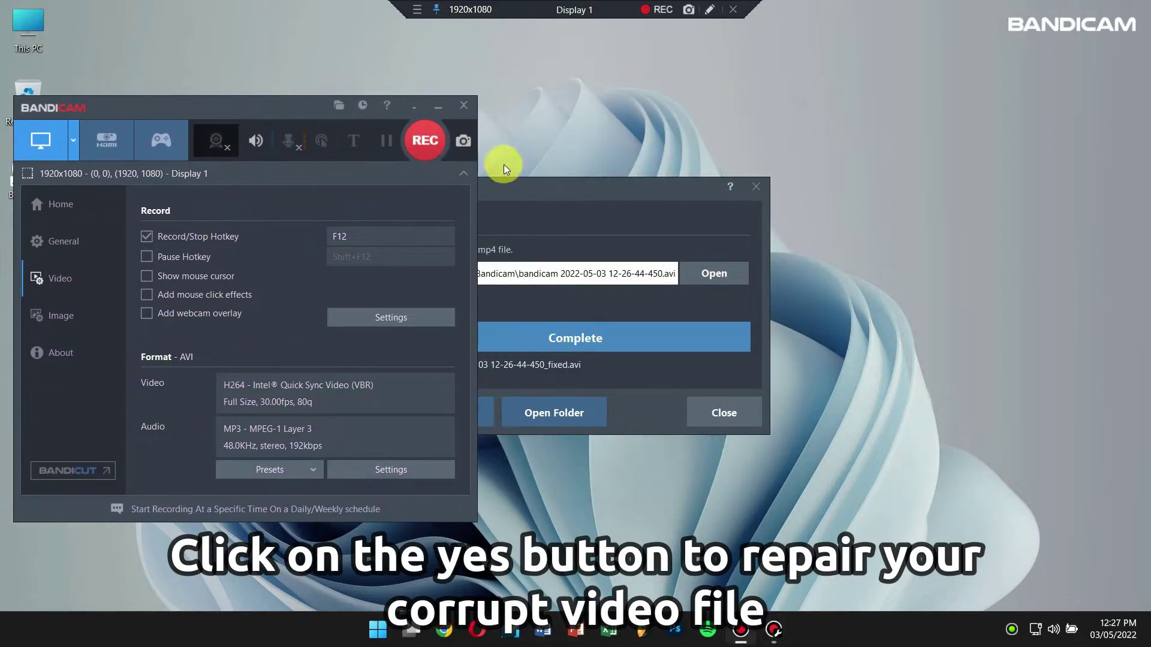
pyautogui.moveTo(598, 183); pyautogui.dragTo(803, 187)
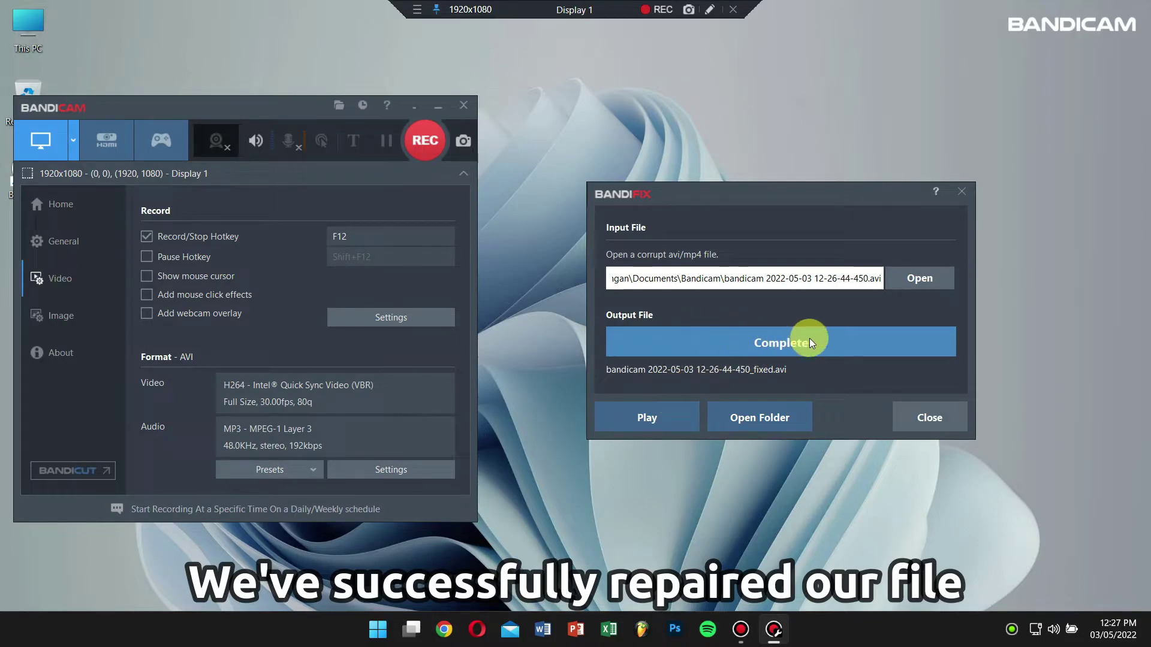
pyautogui.click(661, 422)
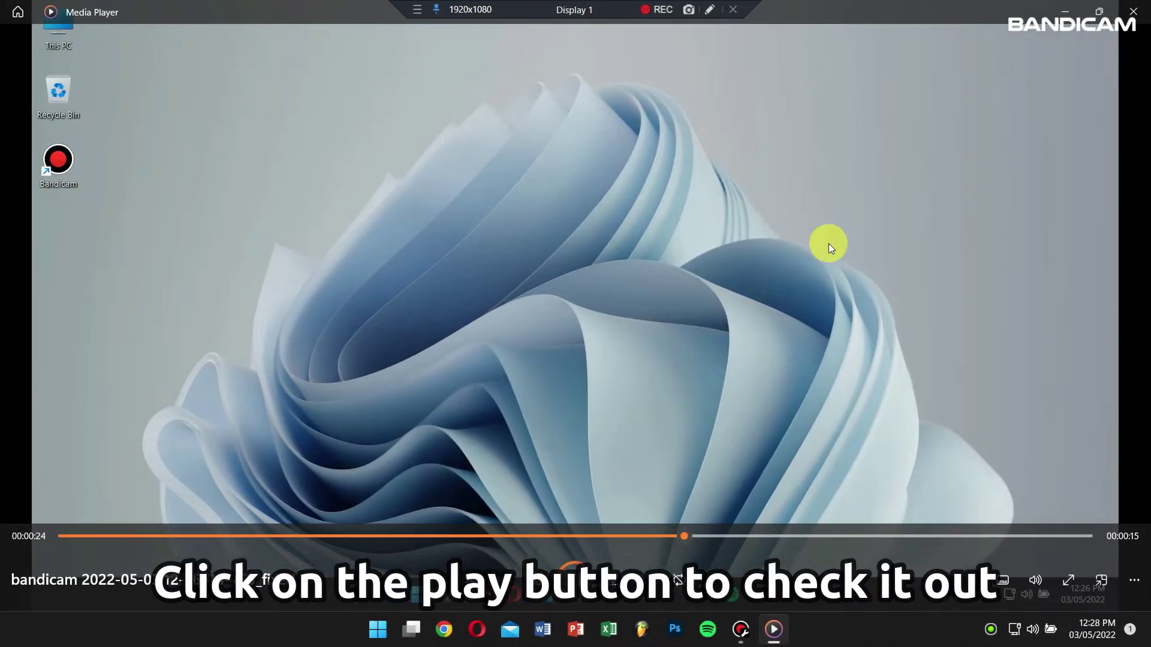
pyautogui.click(1133, 12)
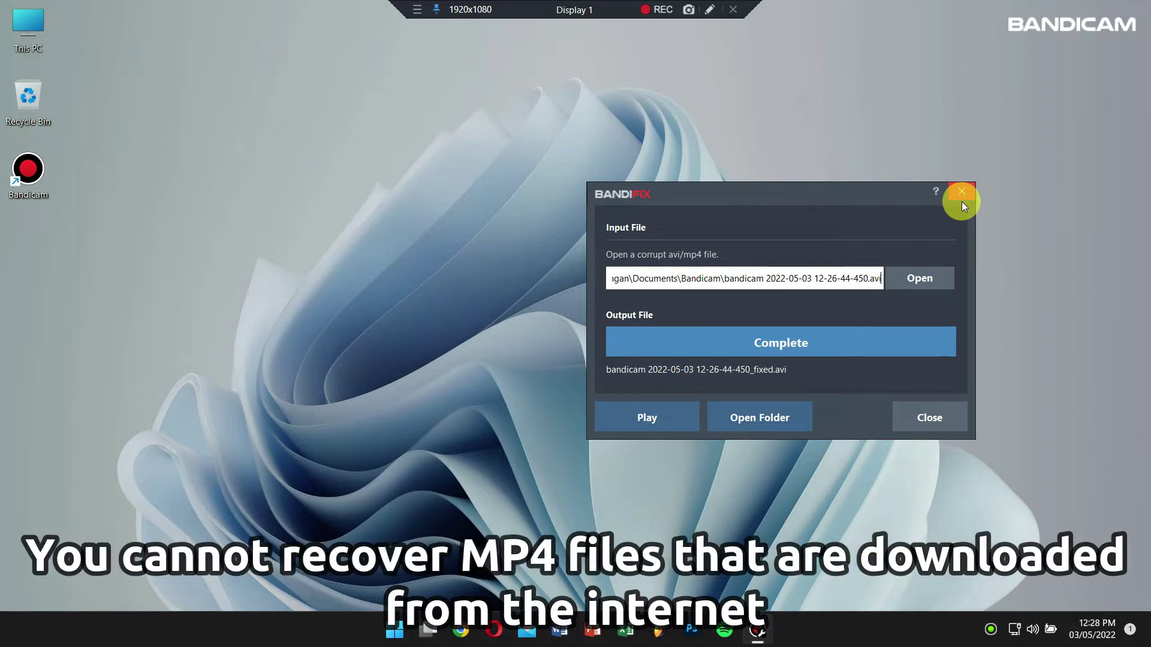
# - Move the BandiFix window back to the left, toward Bandicam's main window
pyautogui.moveTo(894, 198); pyautogui.dragTo(694, 183)
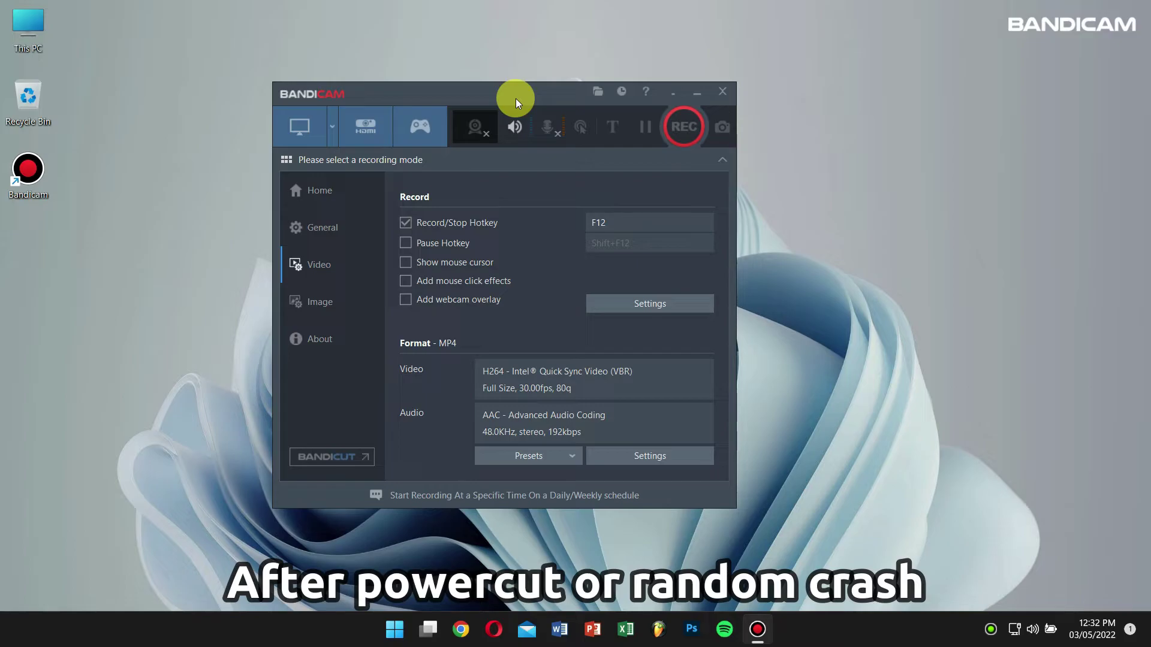
pyautogui.click(599, 94)
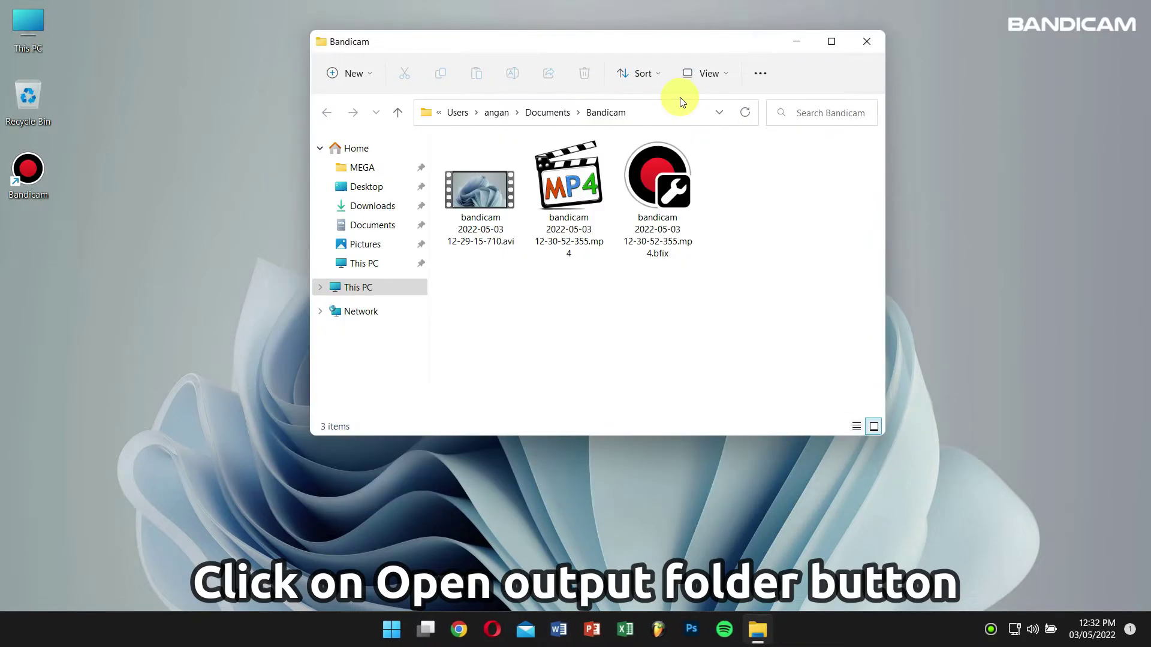
pyautogui.click(661, 181)
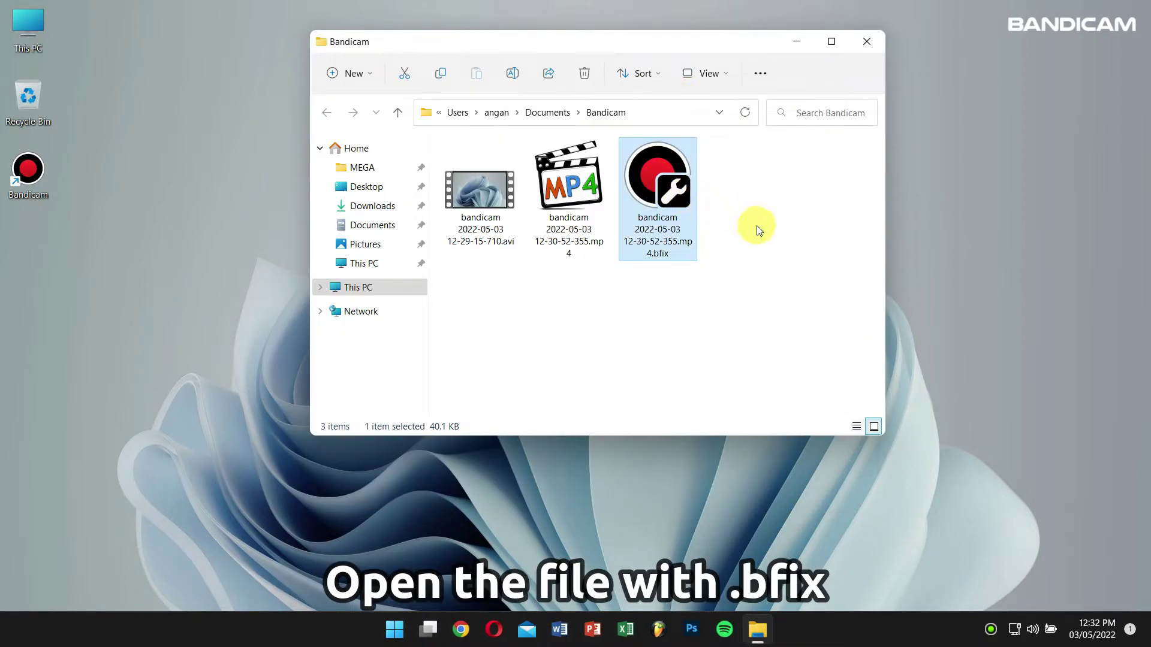
pyautogui.doubleClick(673, 202)
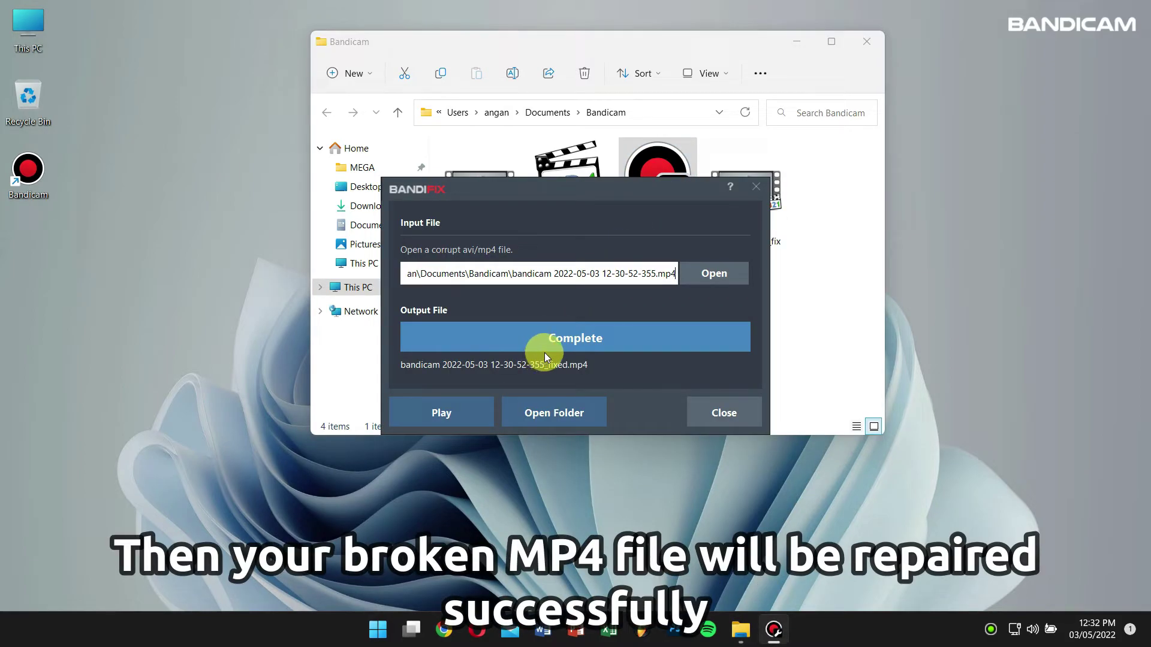
pyautogui.click(450, 409)
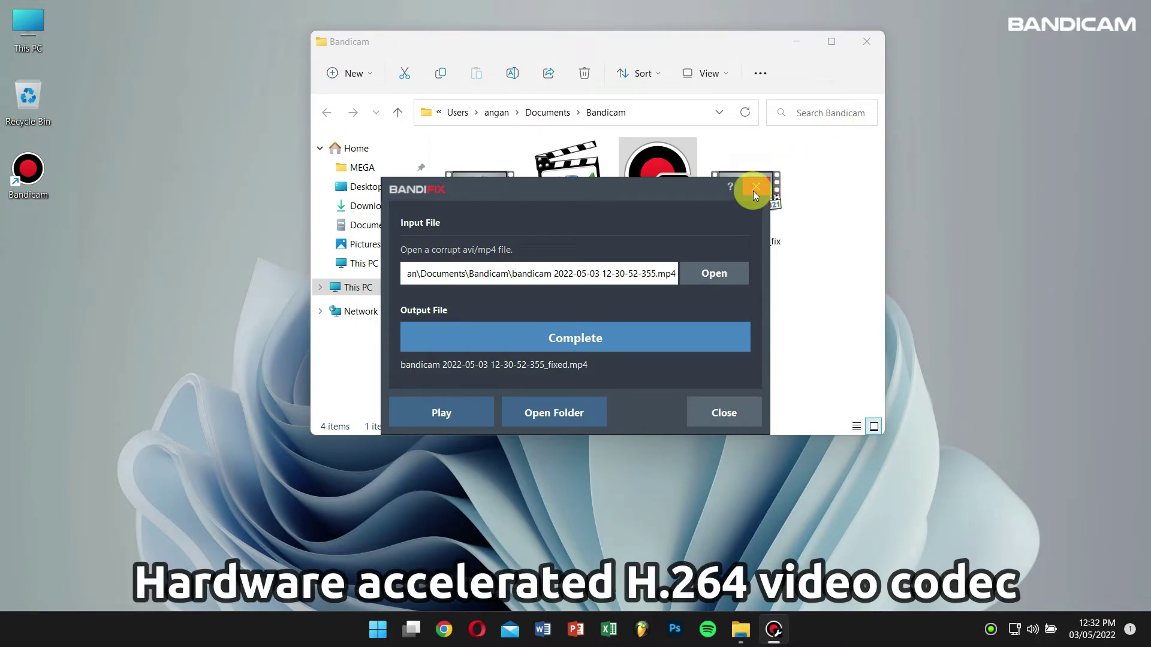
pyautogui.click(755, 188)
# - Close the recordings folder, refresh the desktop, and relaunch Bandicam from its desktop shortcut
pyautogui.click(867, 41)
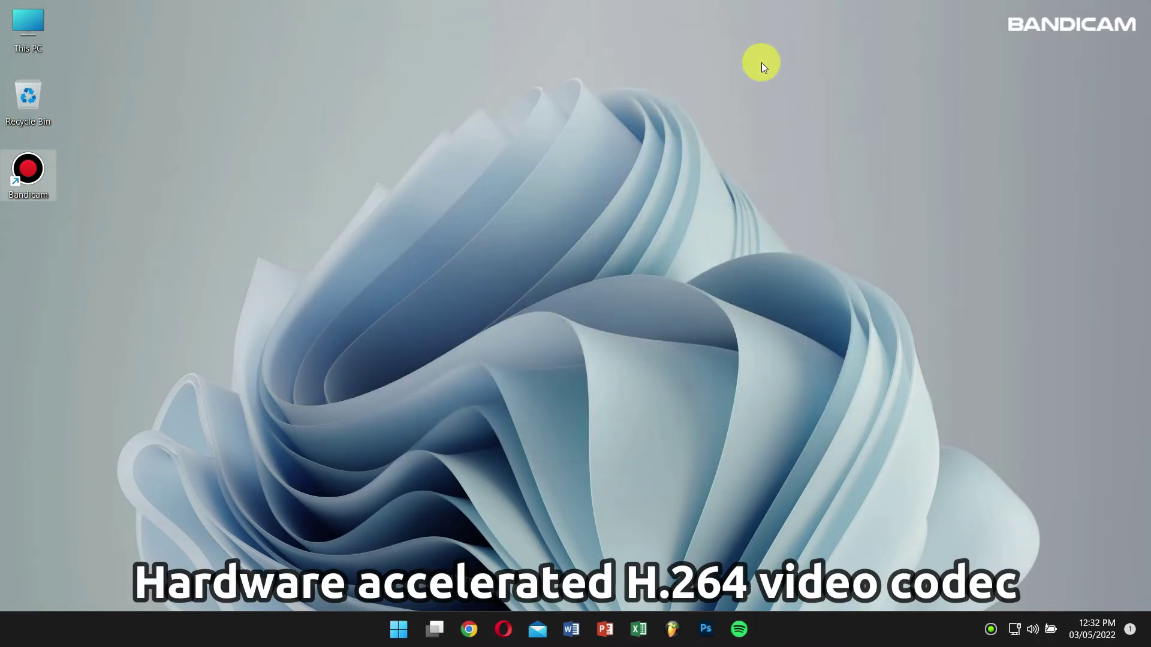
pyautogui.rightClick(444, 145)
pyautogui.click(511, 191)
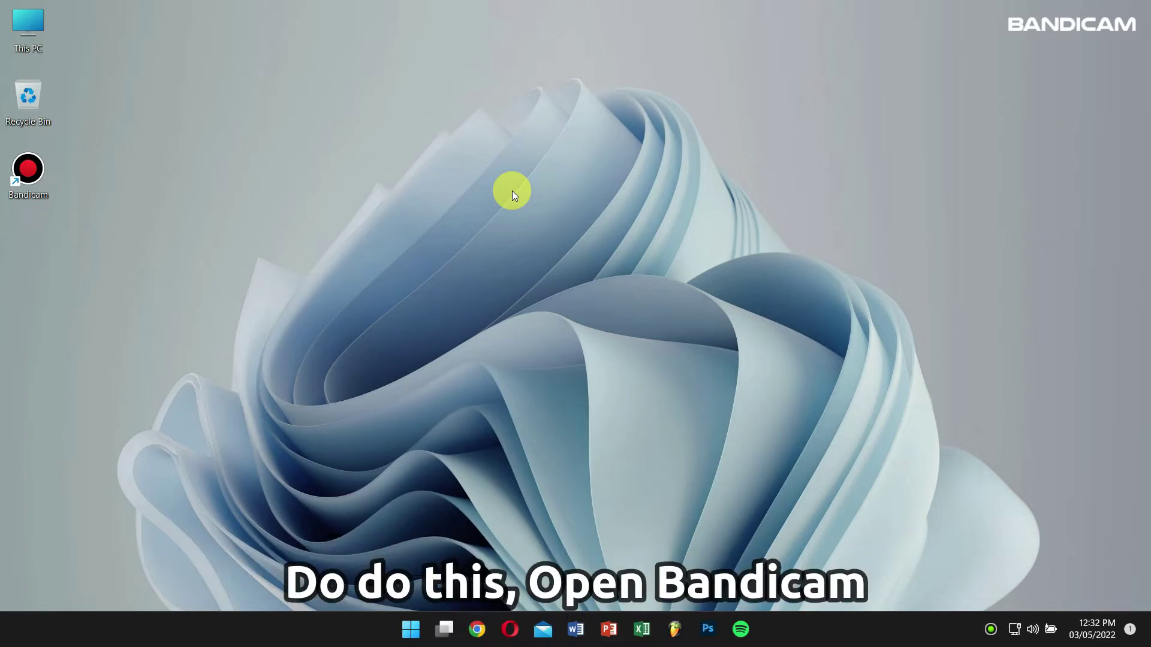
pyautogui.doubleClick(29, 174)
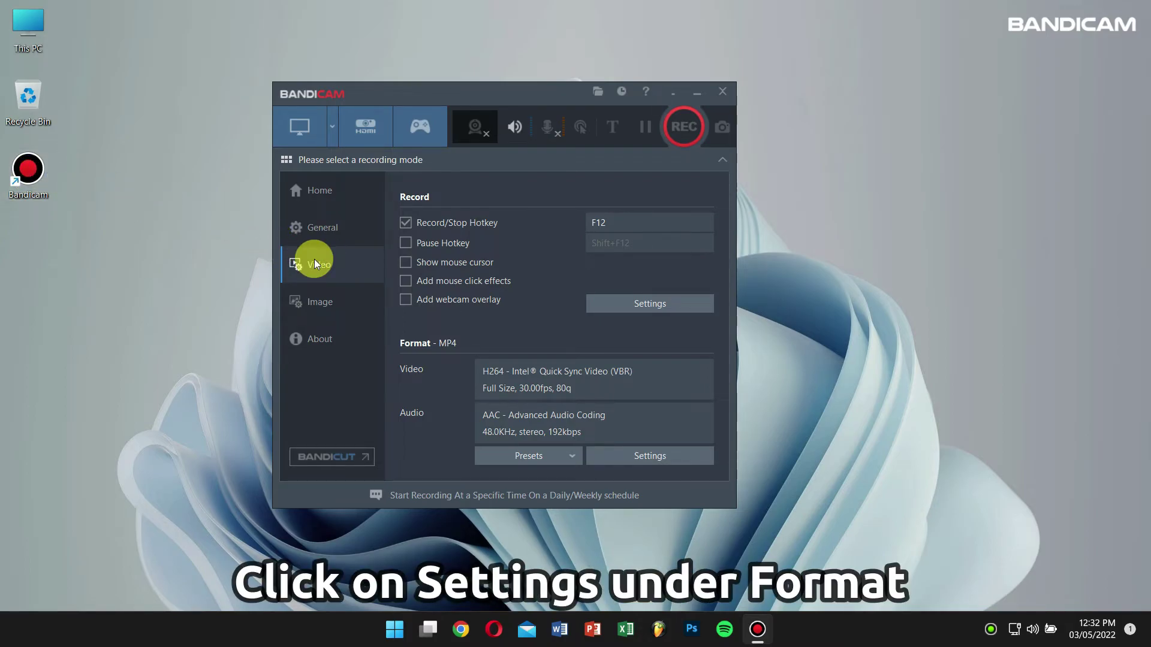
# - Set Bandicam's recording format to AVI with the H264 (CPU) codec, then move the window left
pyautogui.click(629, 458)
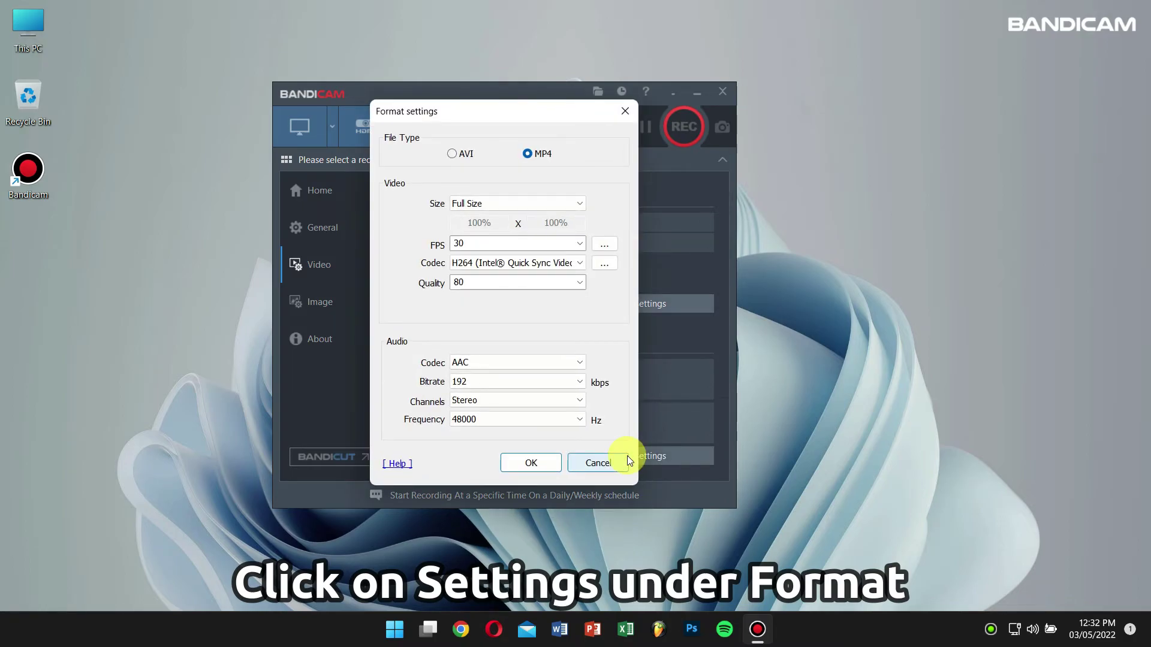
pyautogui.click(464, 155)
pyautogui.click(547, 263)
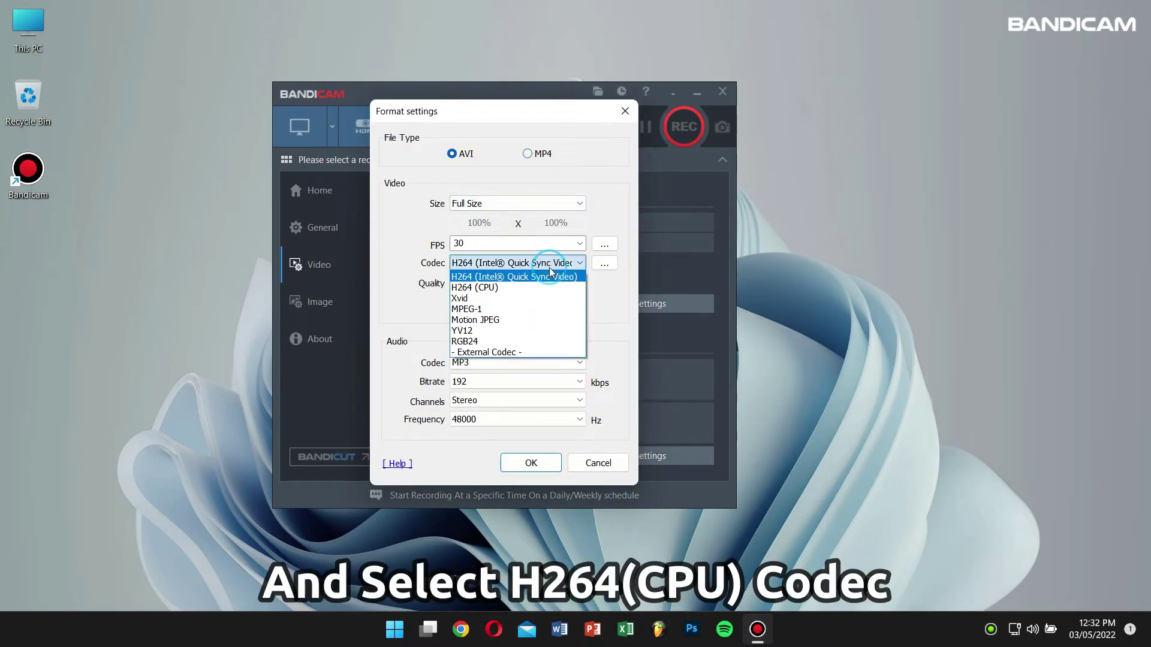
pyautogui.click(554, 290)
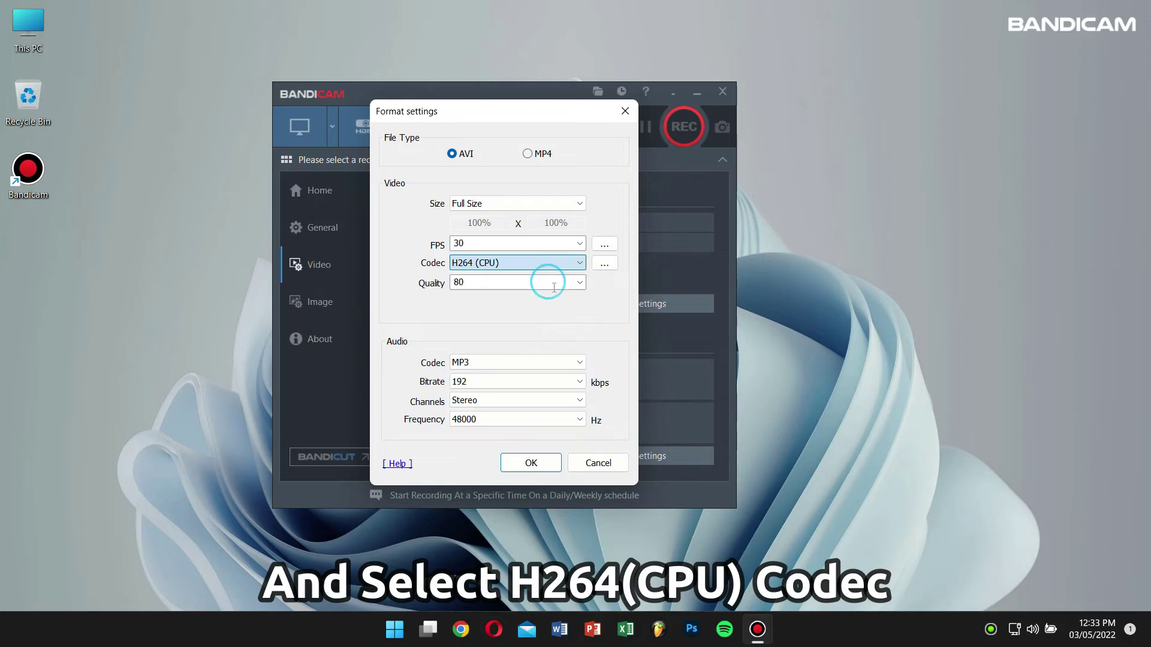
pyautogui.click(532, 461)
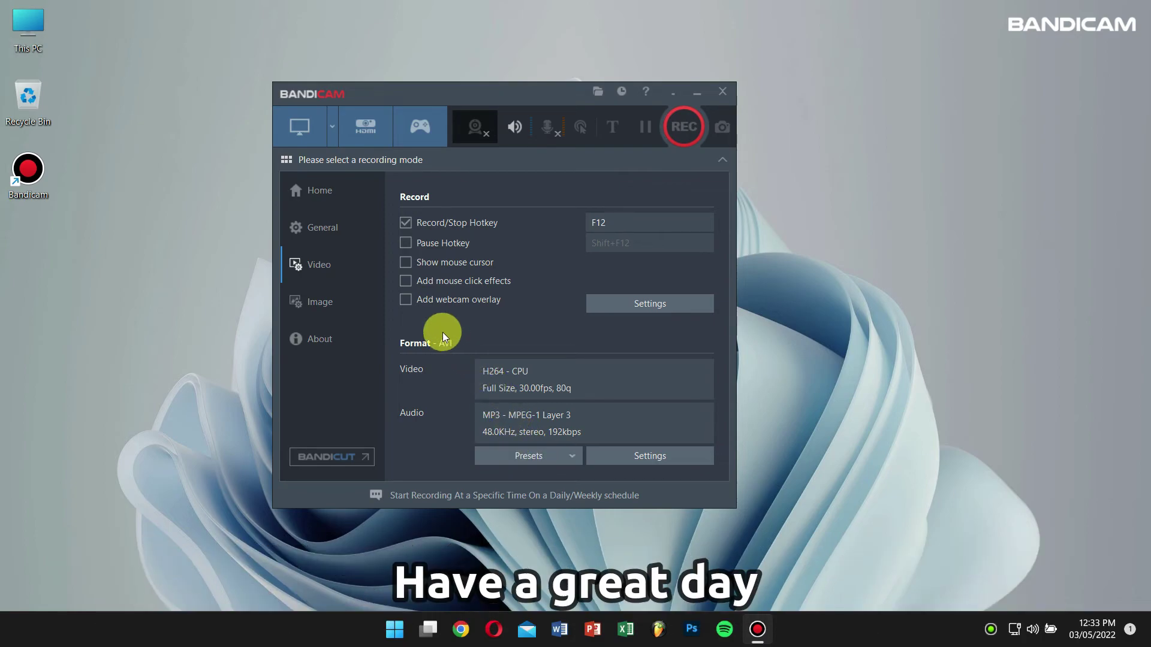
pyautogui.moveTo(542, 99); pyautogui.dragTo(383, 130)
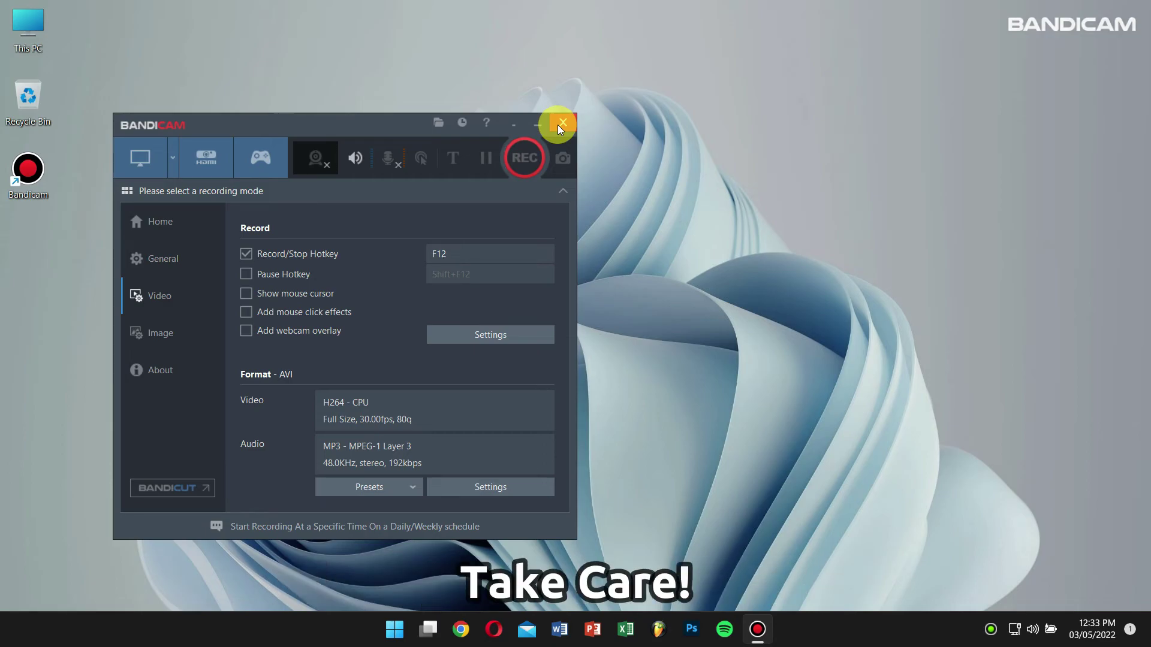